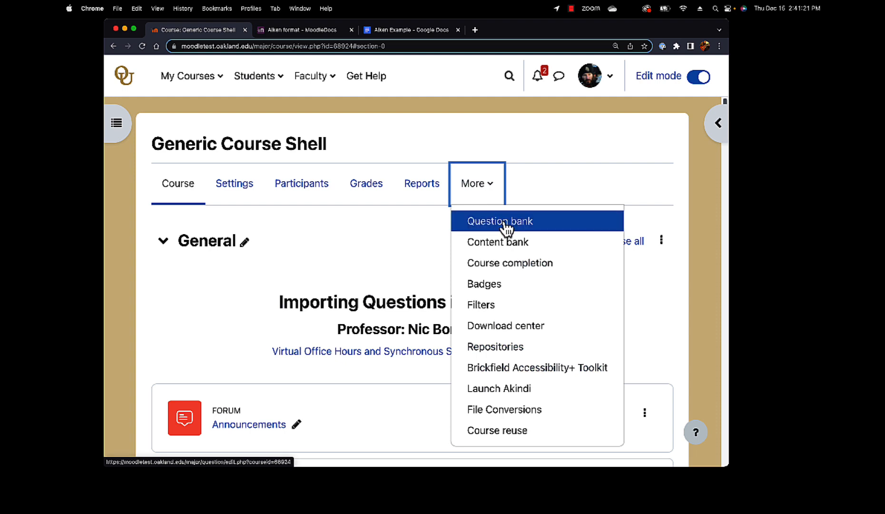
- Open the question import page from the question bank of Generic Course Shell
{"action": "left_click", "coordinate": [506, 227]}
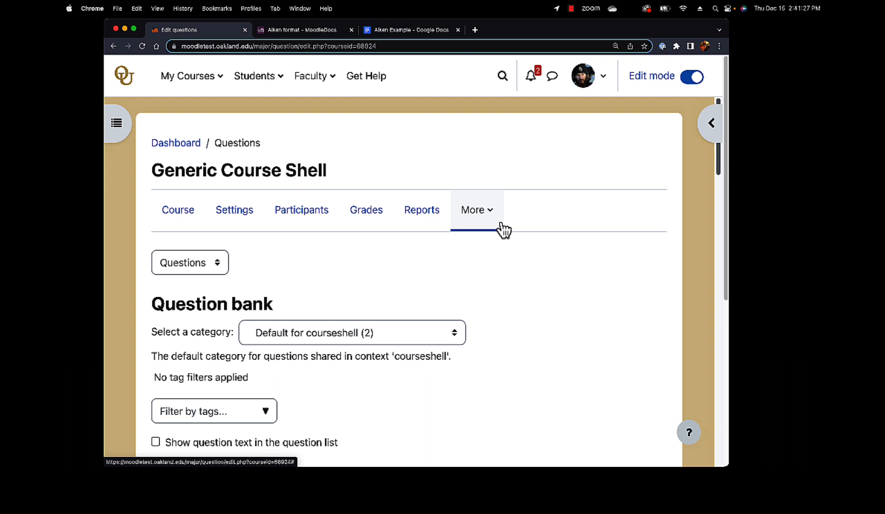
{"action": "left_click", "coordinate": [215, 270]}
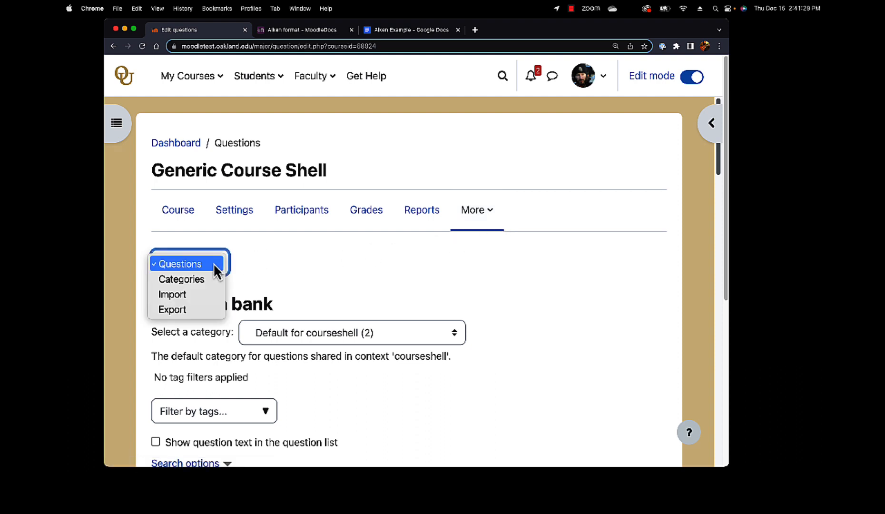
{"action": "left_click", "coordinate": [210, 295]}
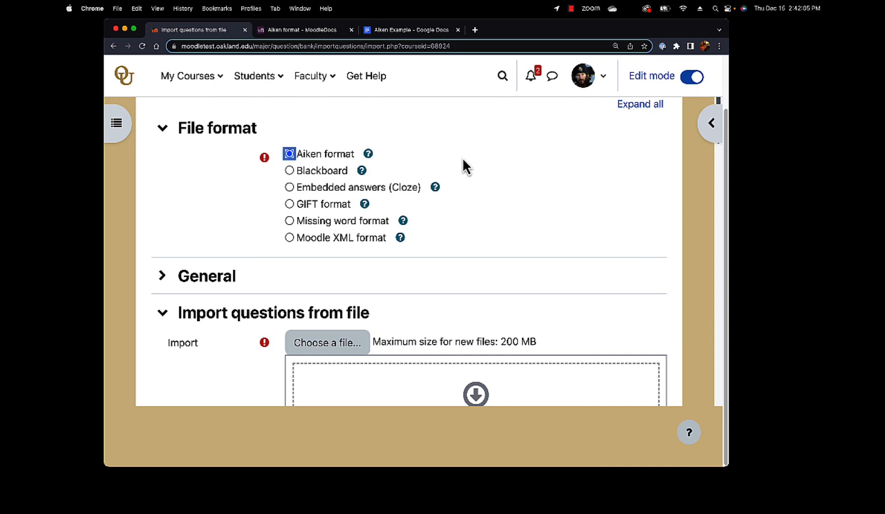
- Consult the Aiken format help and highlight the first question with its choices and answer line in the Aiken Example document
{"action": "left_click", "coordinate": [369, 155]}
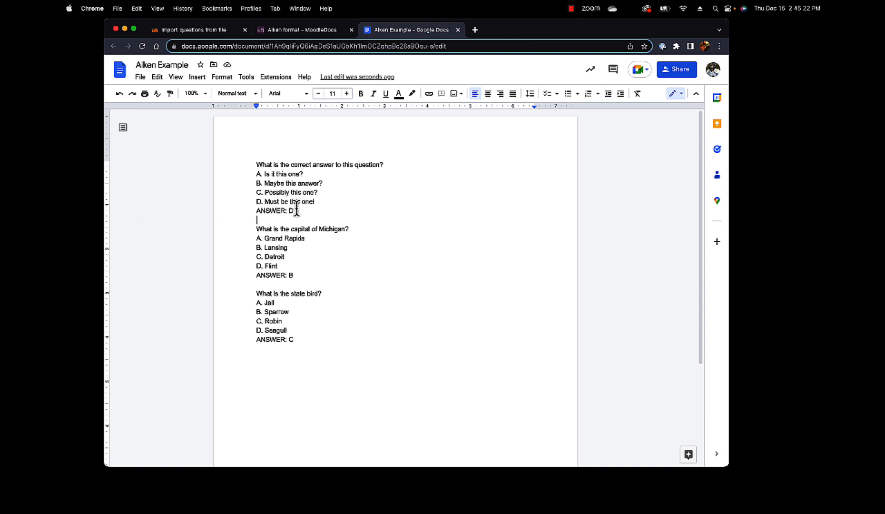
{"action": "left_click_drag", "start_coordinate": [294, 210], "coordinate": [241, 154]}
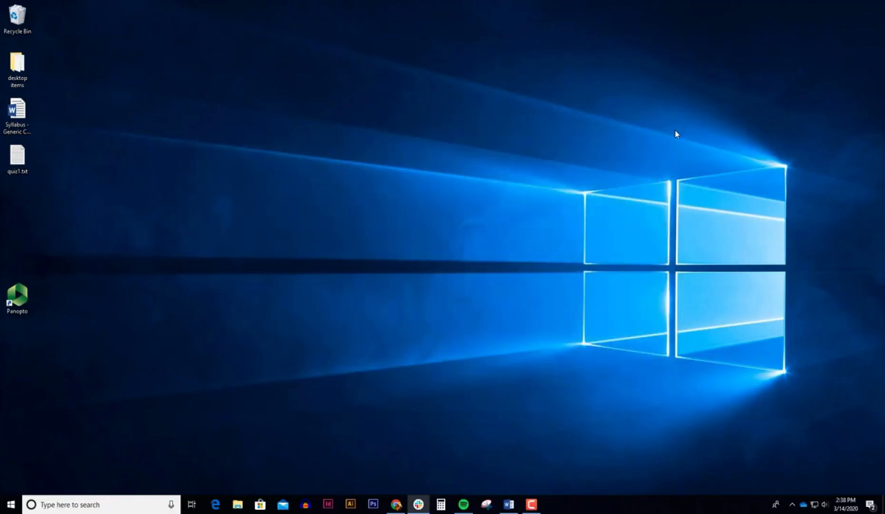
- Switch to Word and examine the sample question's layout, highlighting its "ANSWER: A" line
{"action": "left_click", "coordinate": [508, 504]}
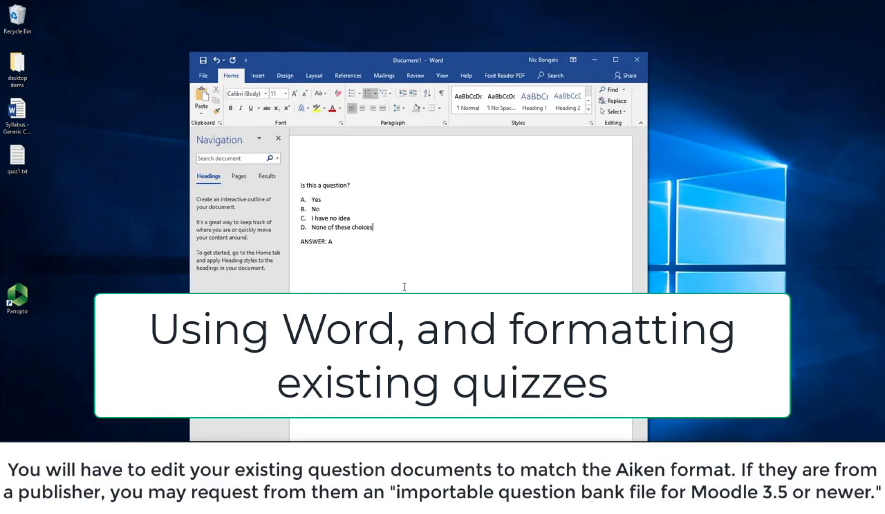
{"action": "left_click_drag", "start_coordinate": [303, 148], "coordinate": [317, 165]}
{"action": "left_click", "coordinate": [325, 179]}
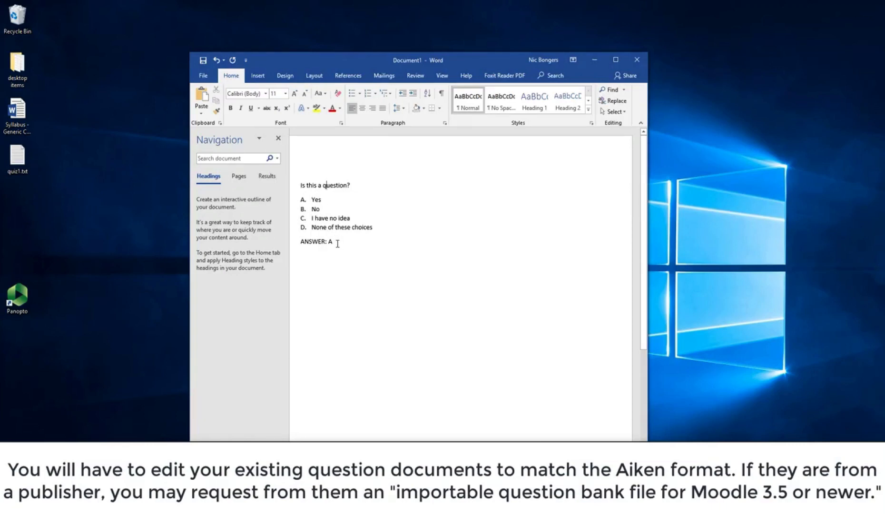
{"action": "left_click_drag", "start_coordinate": [337, 244], "coordinate": [295, 243]}
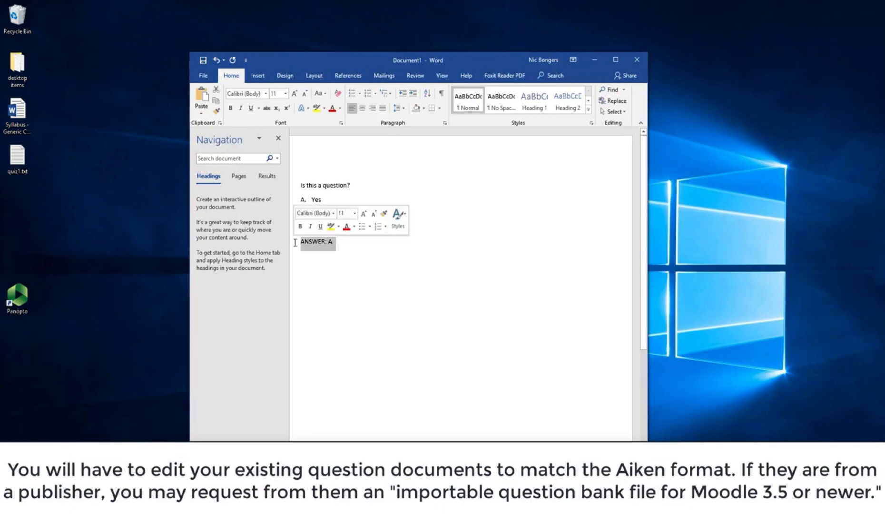
{"action": "left_click", "coordinate": [330, 249]}
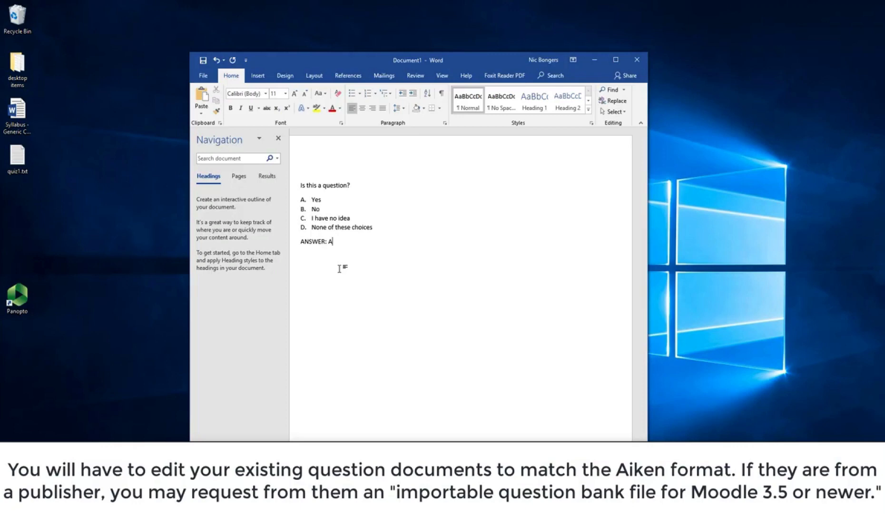
- Save the Word document to the Desktop as a Plain Text file named wordimport.txt
{"action": "left_click", "coordinate": [201, 81]}
{"action": "left_click", "coordinate": [213, 171]}
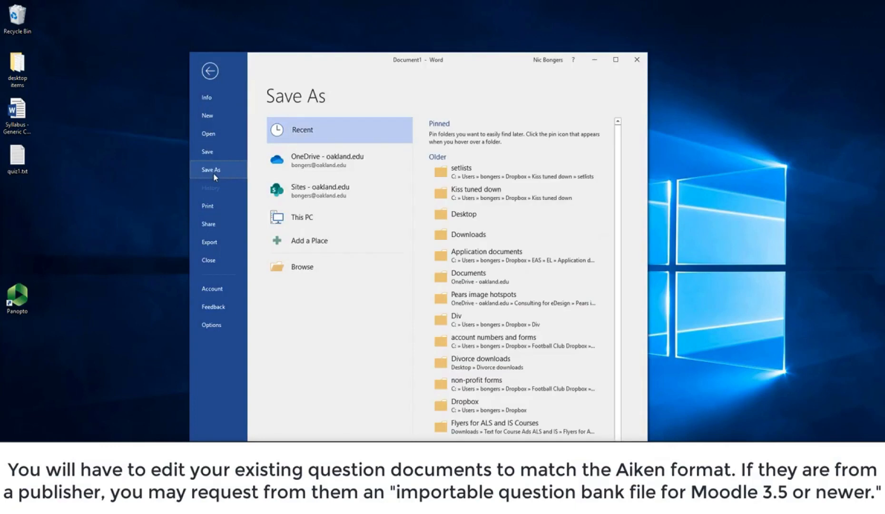
{"action": "left_click", "coordinate": [458, 214]}
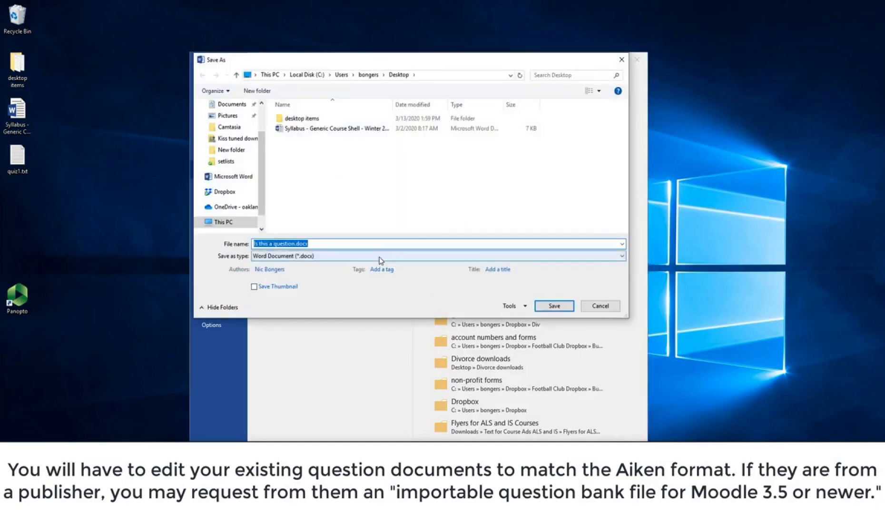
{"action": "left_click", "coordinate": [309, 256]}
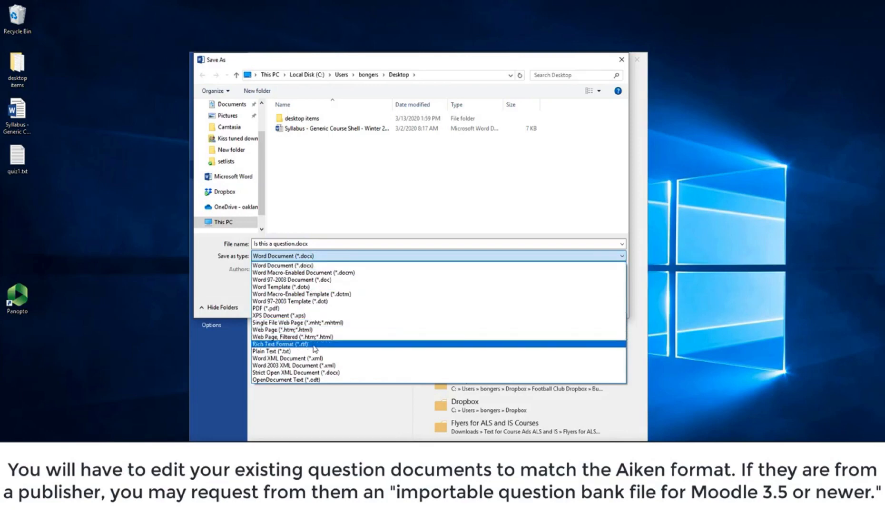
{"action": "left_click", "coordinate": [315, 352]}
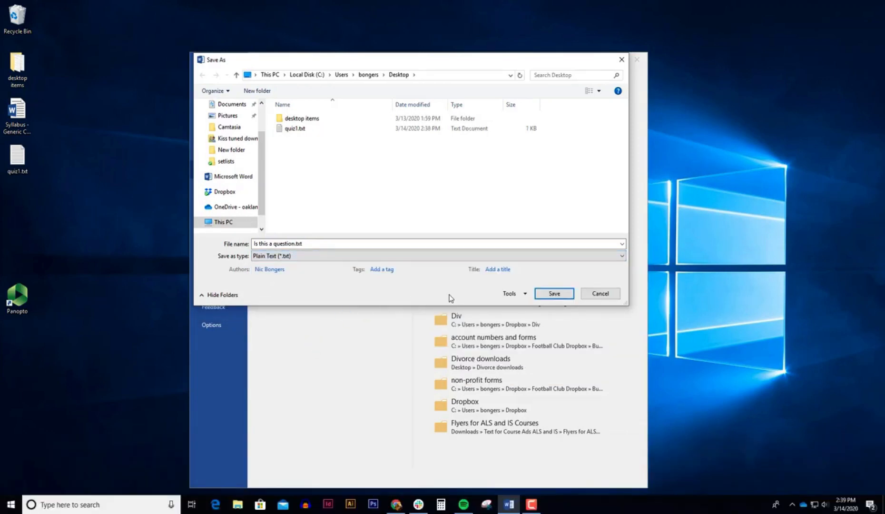
{"action": "left_click_drag", "start_coordinate": [289, 243], "coordinate": [242, 242]}
{"action": "type", "text": "wordim"}
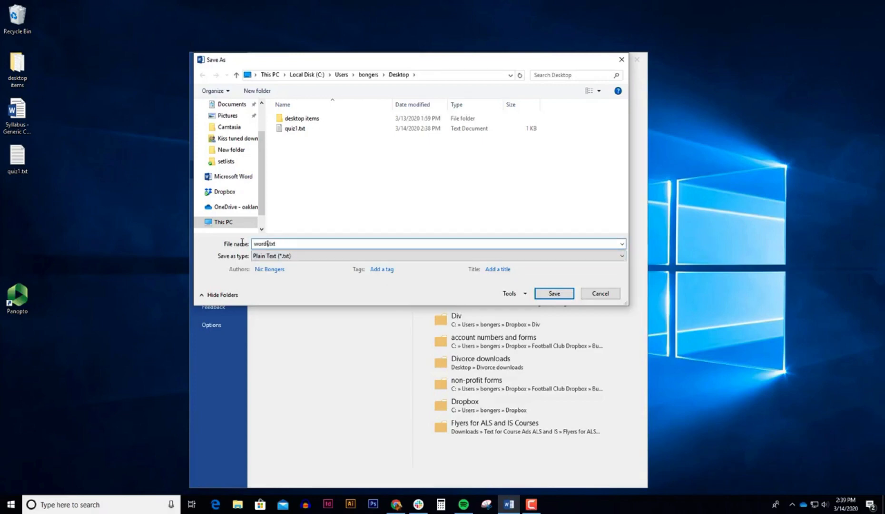
{"action": "type", "text": "port"}
{"action": "left_click", "coordinate": [554, 293]}
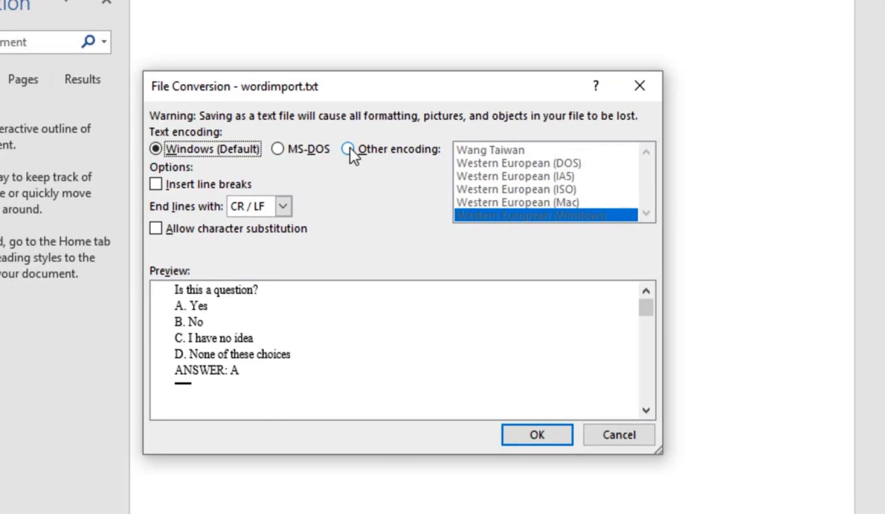
- Set the text file's encoding to Unicode (UTF-8) under other encodings and complete the file conversion
{"action": "left_click", "coordinate": [348, 148]}
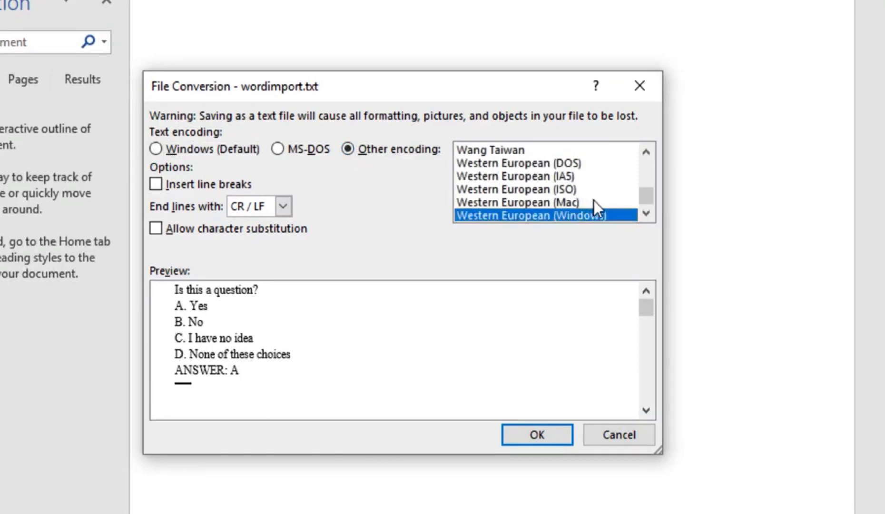
{"action": "left_click", "coordinate": [648, 152]}
{"action": "left_click", "coordinate": [647, 152]}
{"action": "left_click", "coordinate": [648, 152]}
{"action": "left_click", "coordinate": [648, 152]}
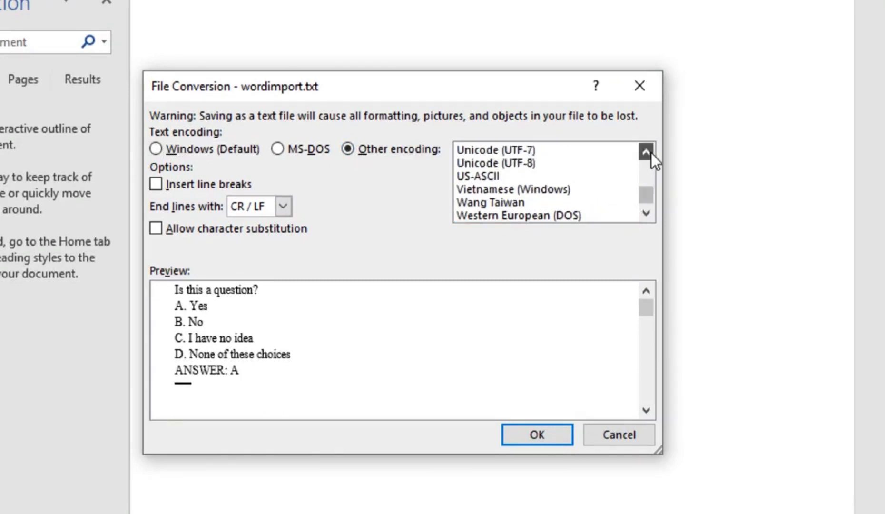
{"action": "left_click", "coordinate": [561, 161]}
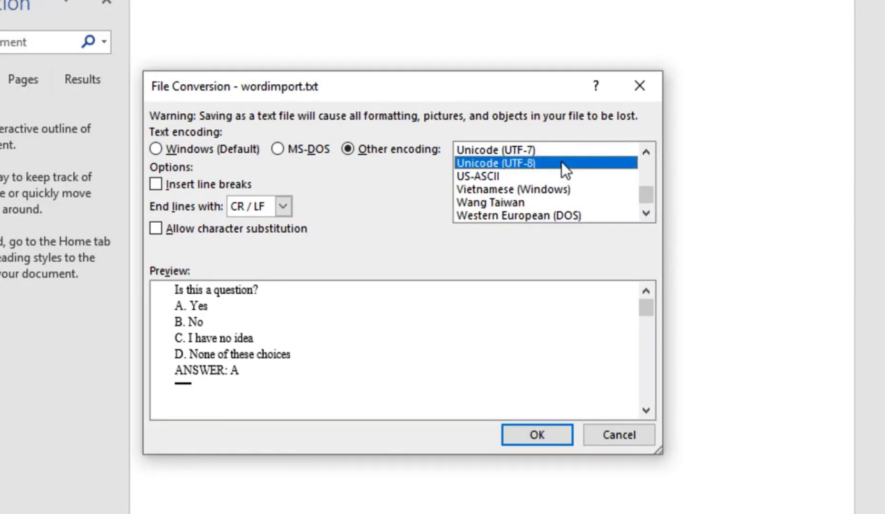
{"action": "left_click", "coordinate": [537, 435]}
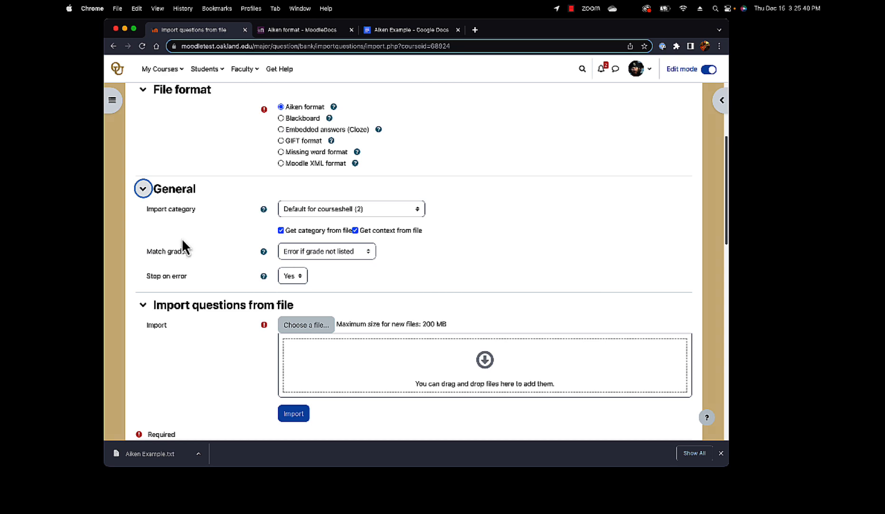
- On Moodle's question import page, choose Aiken format and set the import category to best practices
{"action": "left_click", "coordinate": [281, 107]}
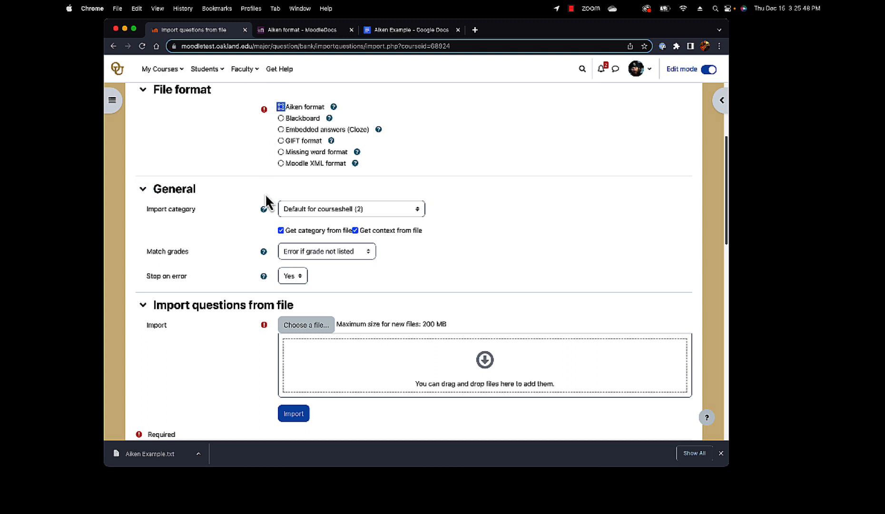
{"action": "left_click", "coordinate": [325, 210]}
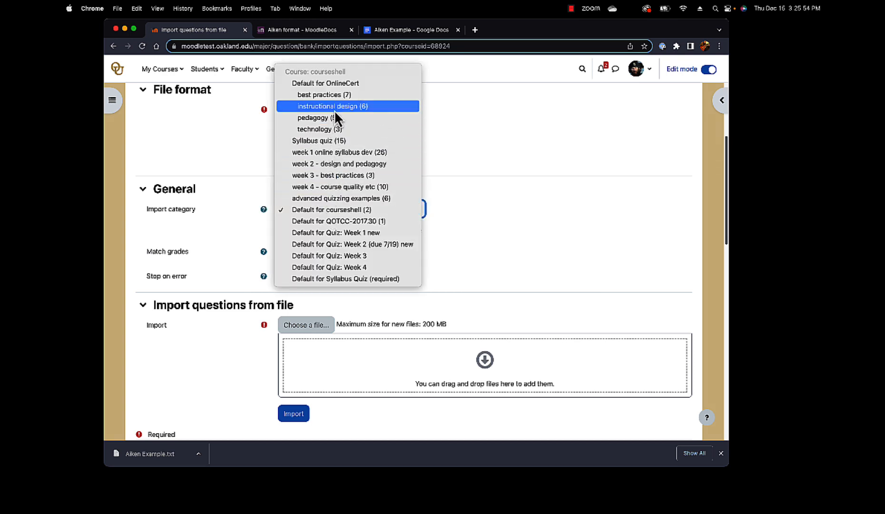
{"action": "left_click", "coordinate": [337, 94]}
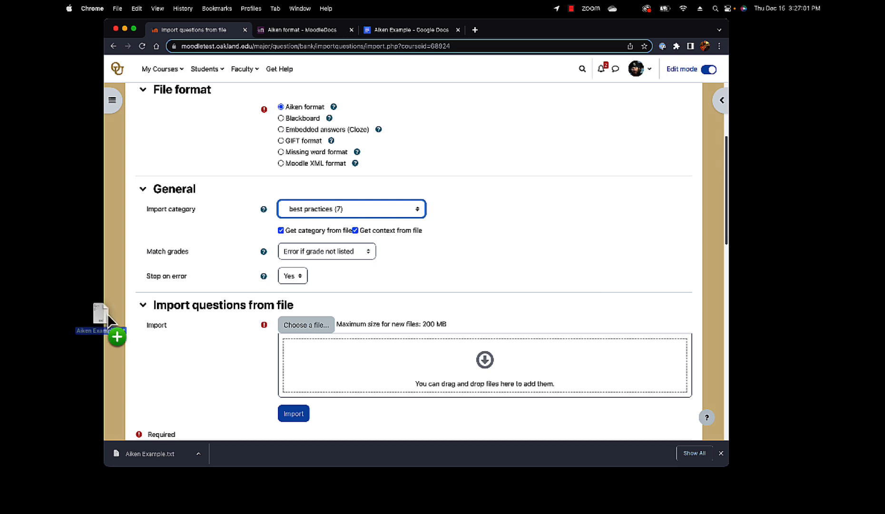
- Add Aiken Example.txt as the import file, then import its questions and continue to the question bank
{"action": "left_click_drag", "start_coordinate": [106, 312], "coordinate": [335, 367]}
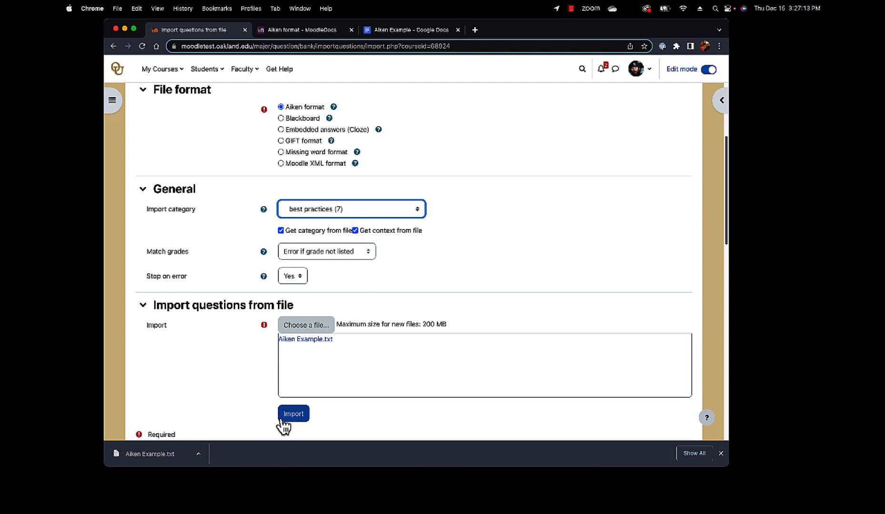
{"action": "left_click", "coordinate": [292, 418]}
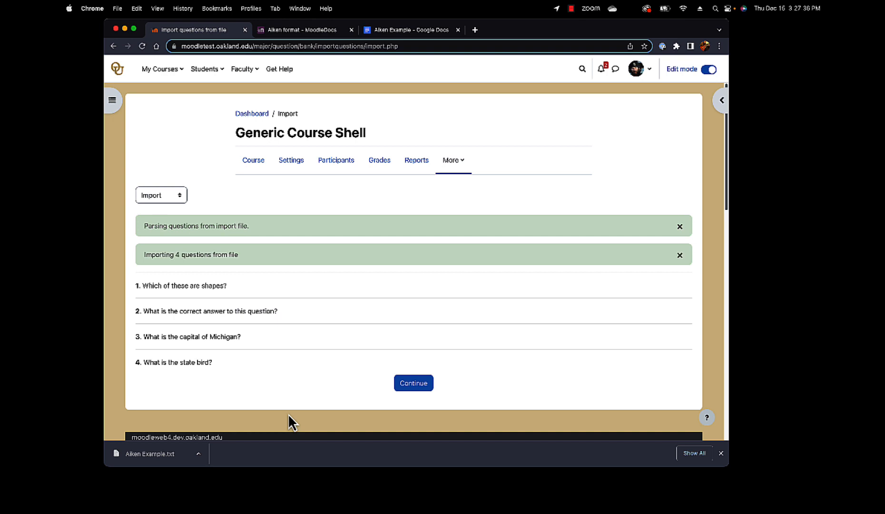
{"action": "left_click", "coordinate": [407, 388]}
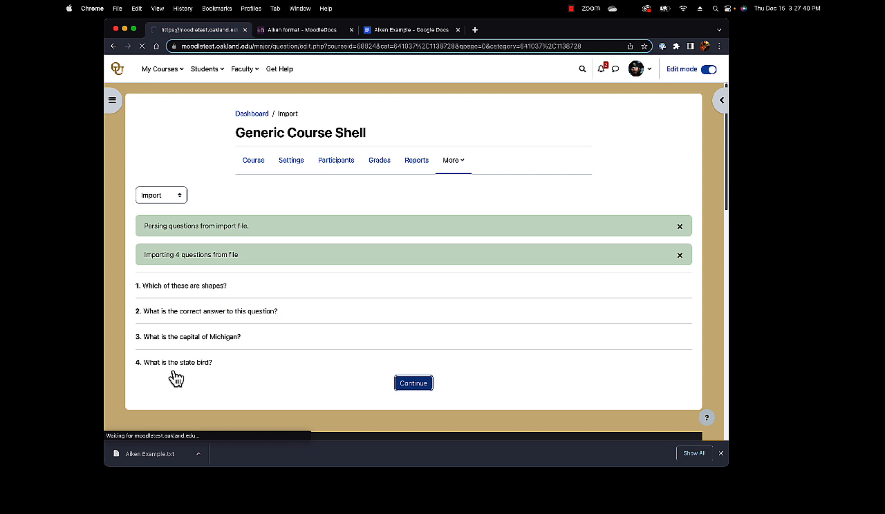